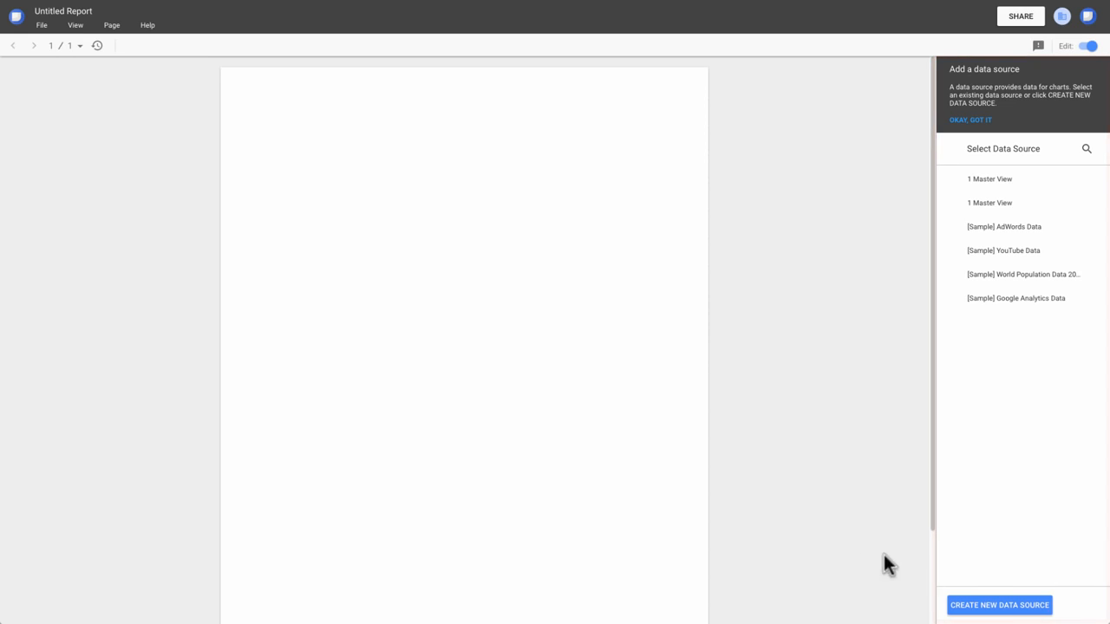
Create a Google Analytics data source from Demo Account (Beta), Google Merchandise Store, 1 Master View, and add it to the report.
{"action": "left_click", "coordinate": [1004, 607]}
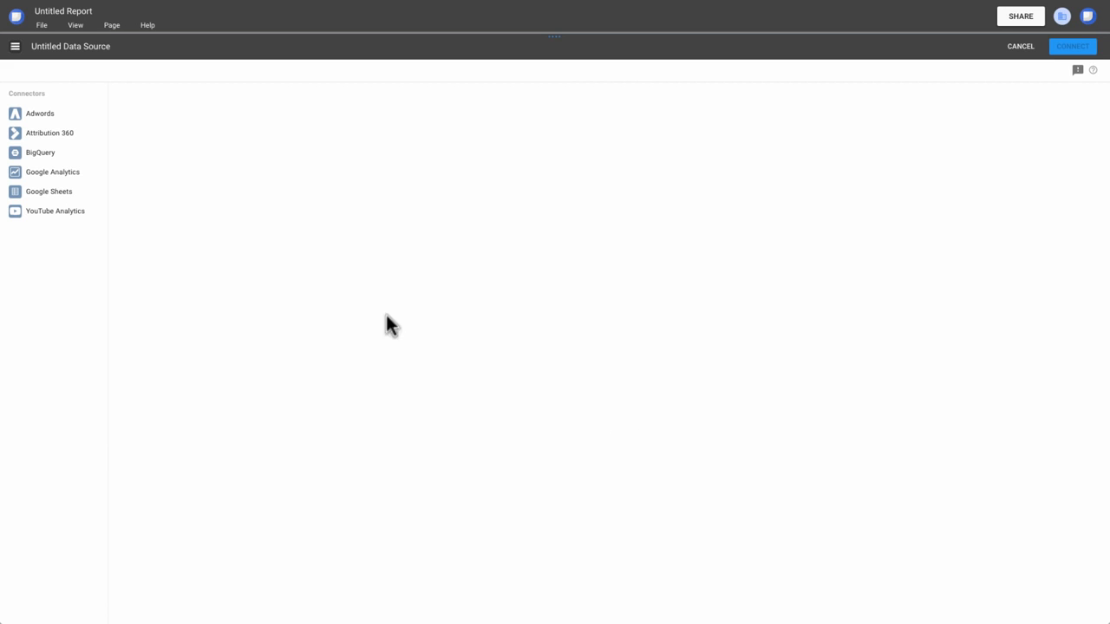
{"action": "left_click", "coordinate": [76, 181]}
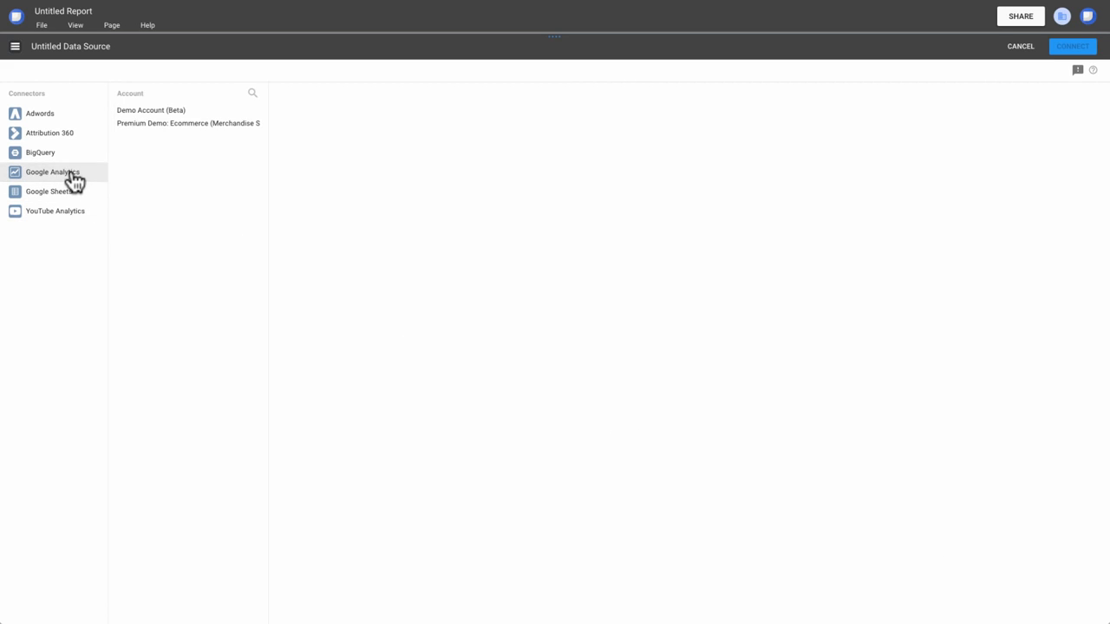
{"action": "left_click", "coordinate": [167, 113]}
{"action": "left_click", "coordinate": [311, 113]}
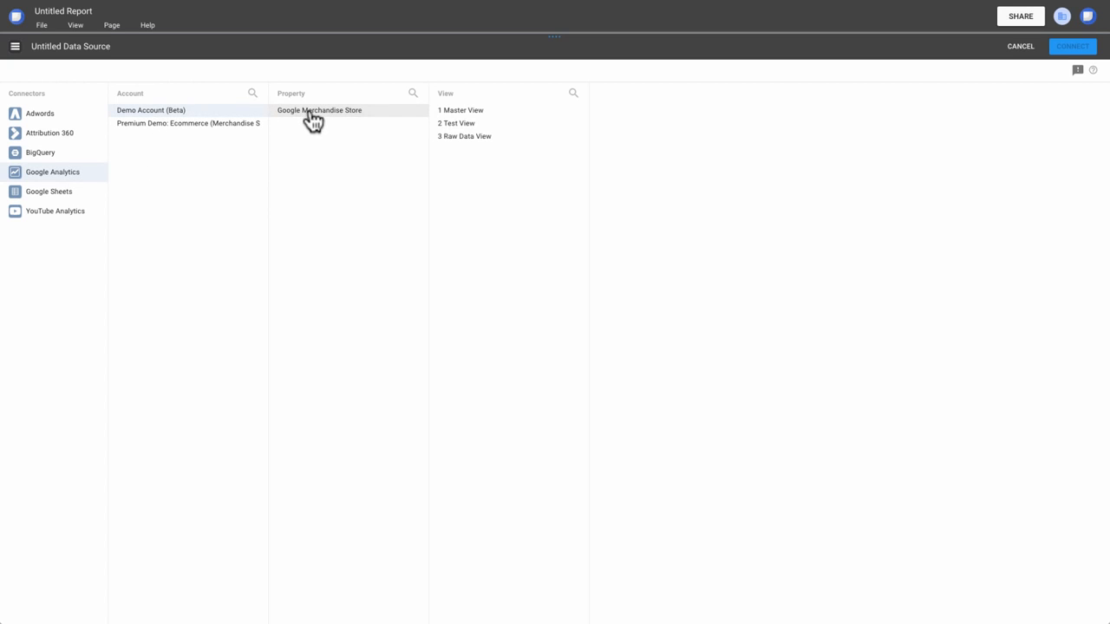
{"action": "left_click", "coordinate": [454, 115]}
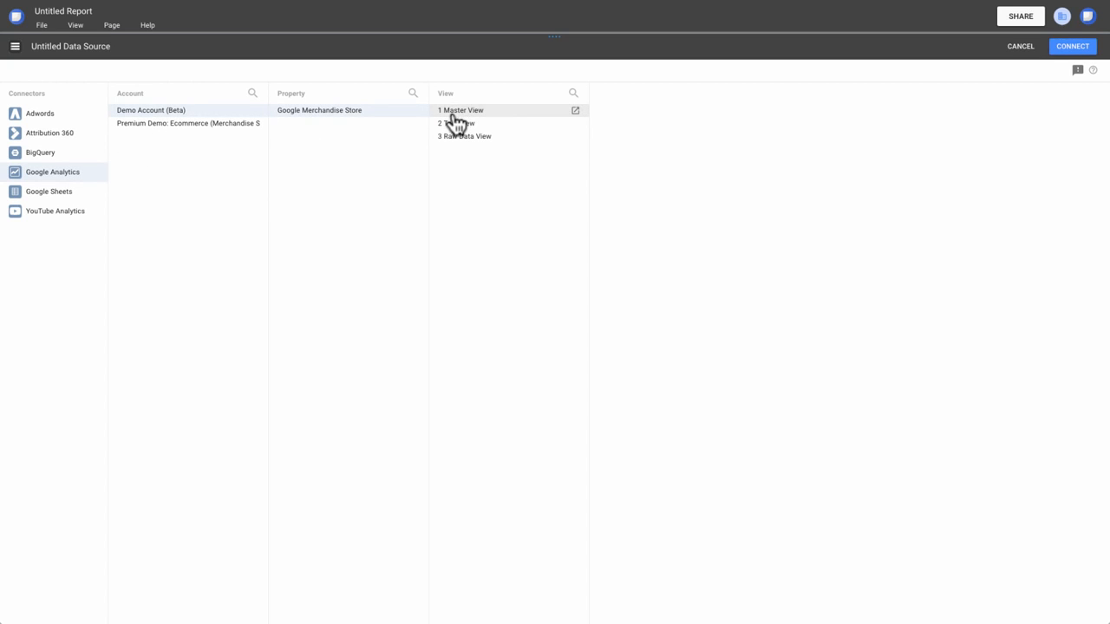
{"action": "left_click", "coordinate": [1077, 51]}
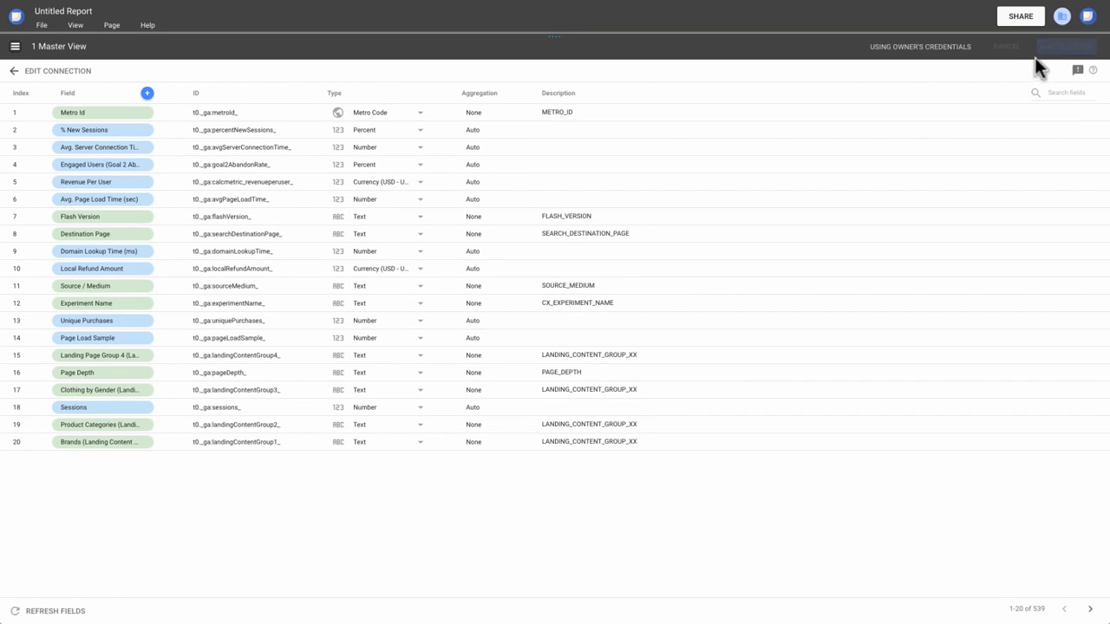
{"action": "left_click", "coordinate": [1051, 50]}
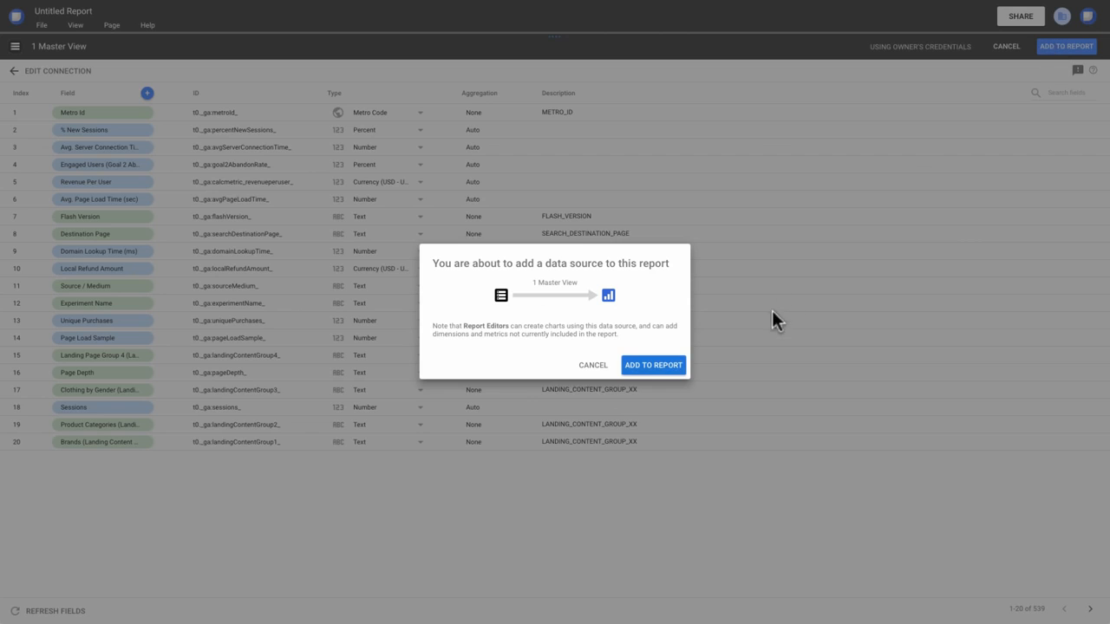
{"action": "left_click", "coordinate": [660, 365]}
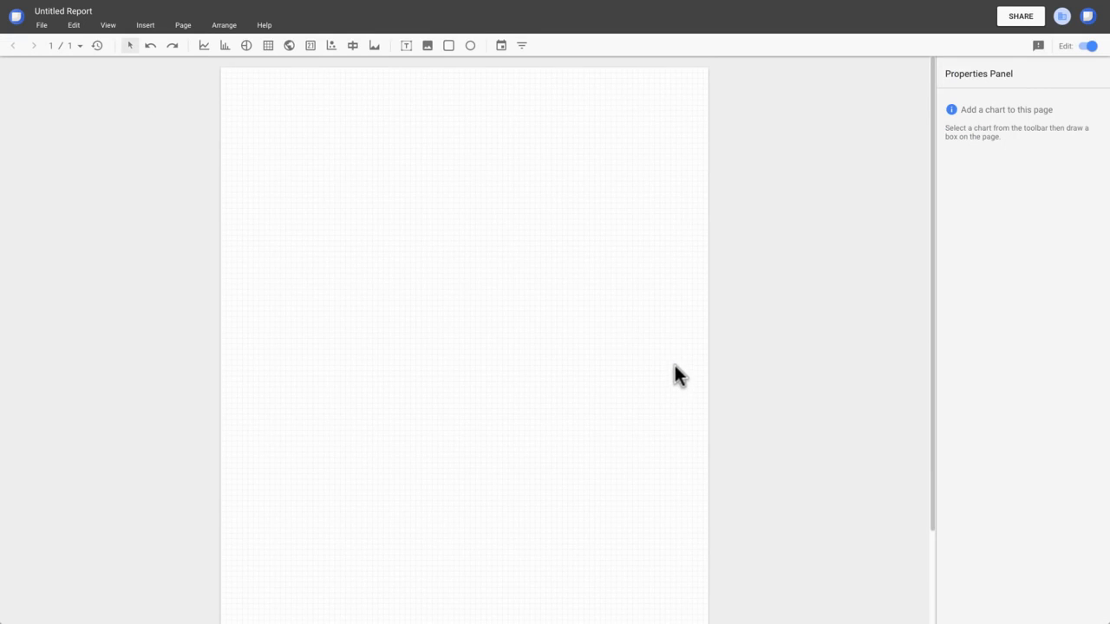
Draw a time series chart in the upper part of the page and a table of similar size below it.
{"action": "left_click", "coordinate": [204, 44]}
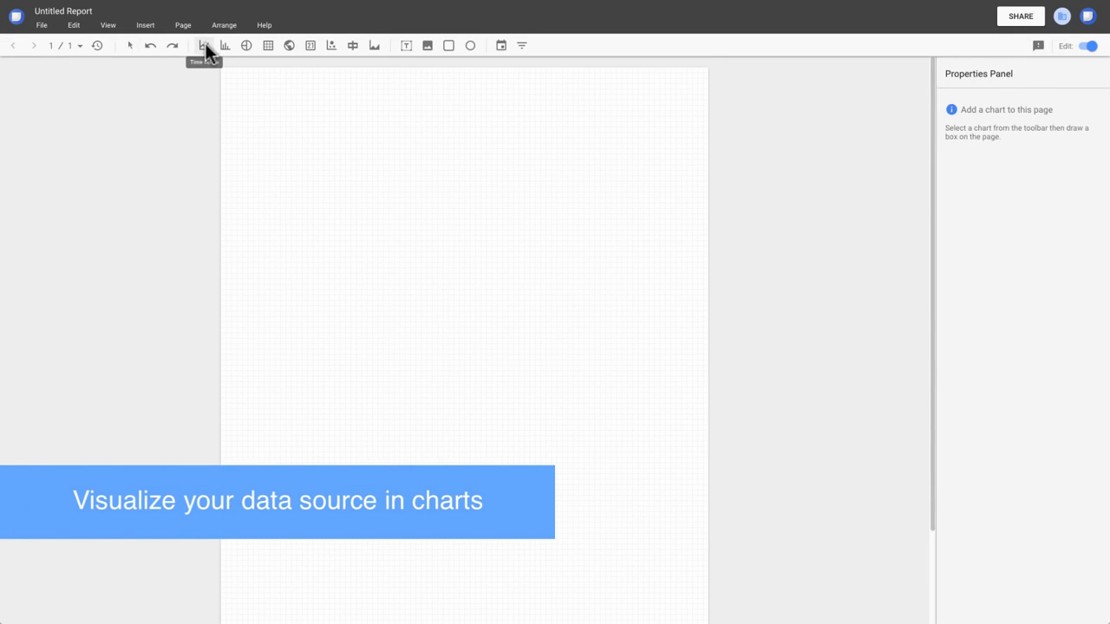
{"action": "left_click_drag", "start_coordinate": [333, 117], "coordinate": [600, 281]}
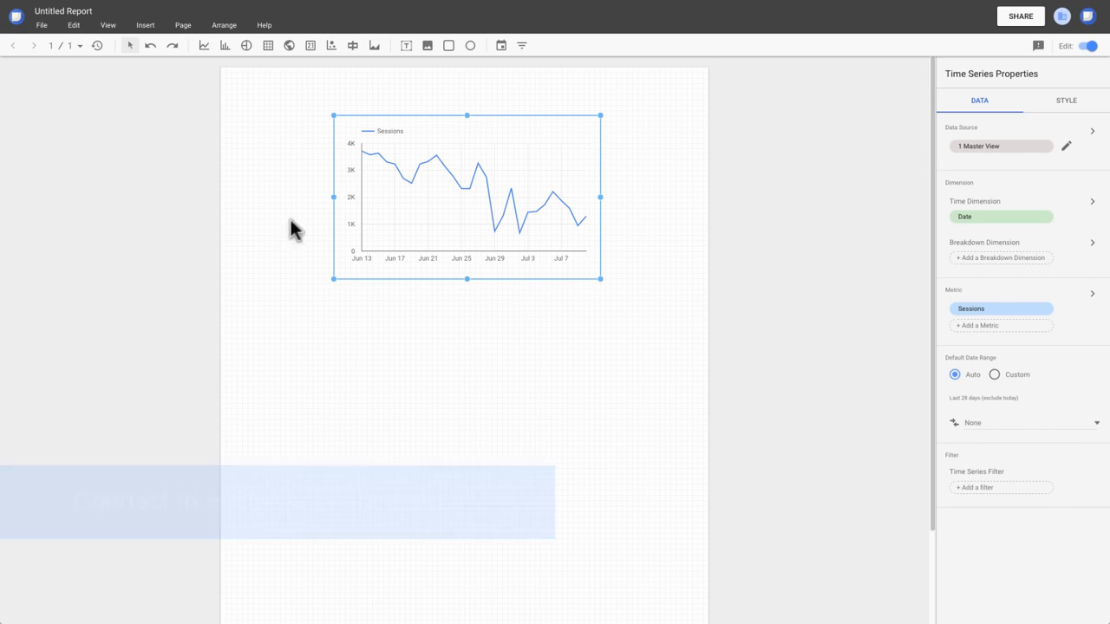
{"action": "left_click", "coordinate": [267, 45]}
{"action": "left_click_drag", "start_coordinate": [333, 320], "coordinate": [601, 482]}
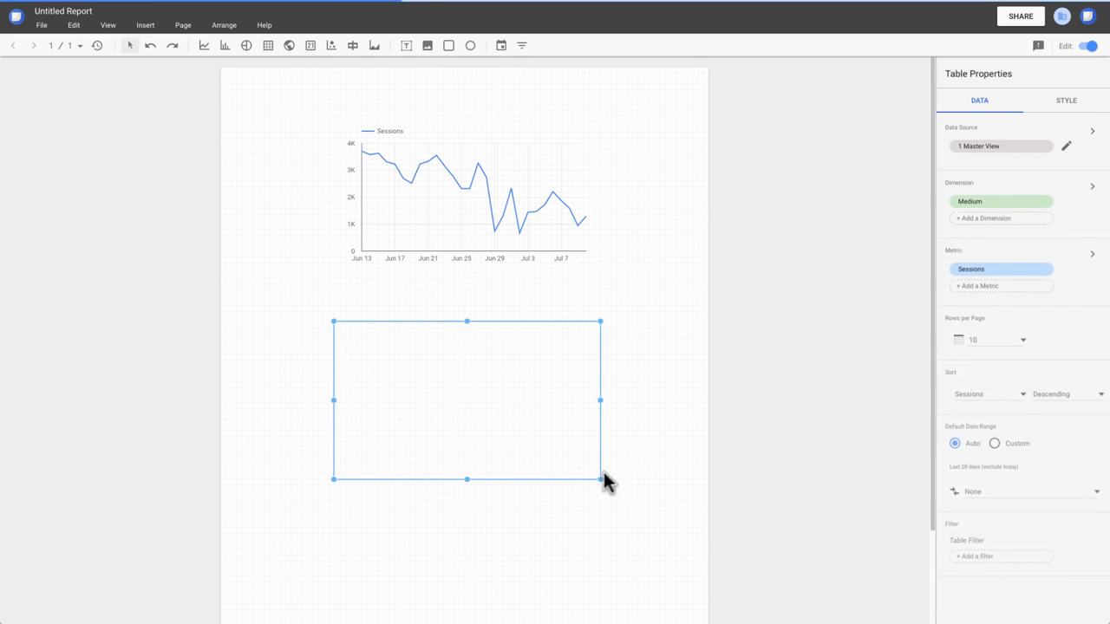
Switch the table's data source to [Sample] World Population Data 2005 - 2014 and add that source to the report.
{"action": "left_click", "coordinate": [1034, 152]}
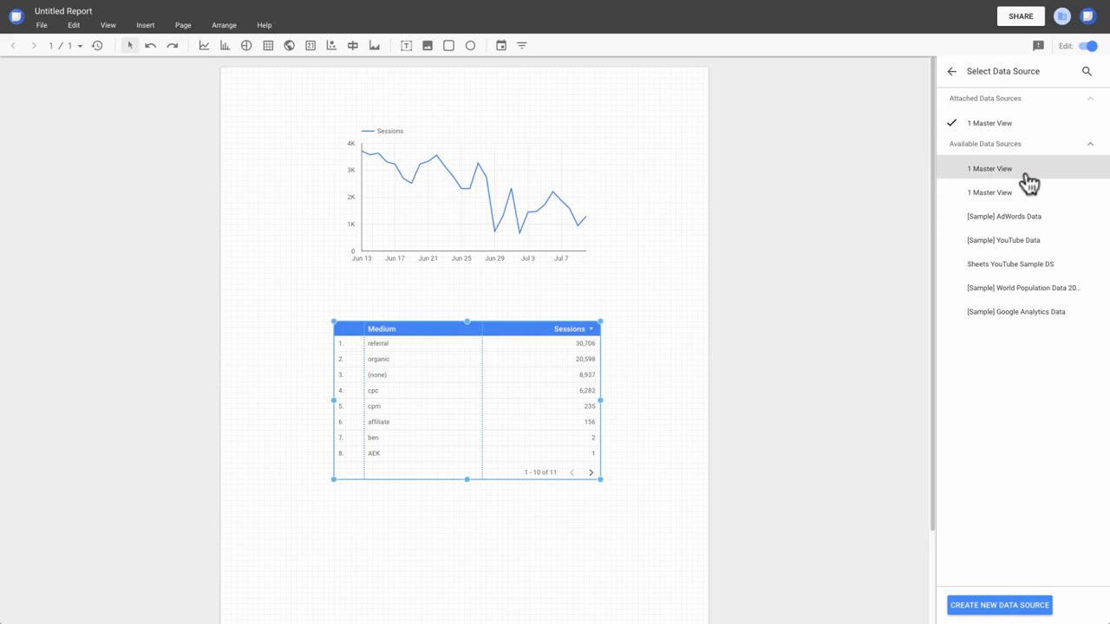
{"action": "left_click", "coordinate": [1052, 291]}
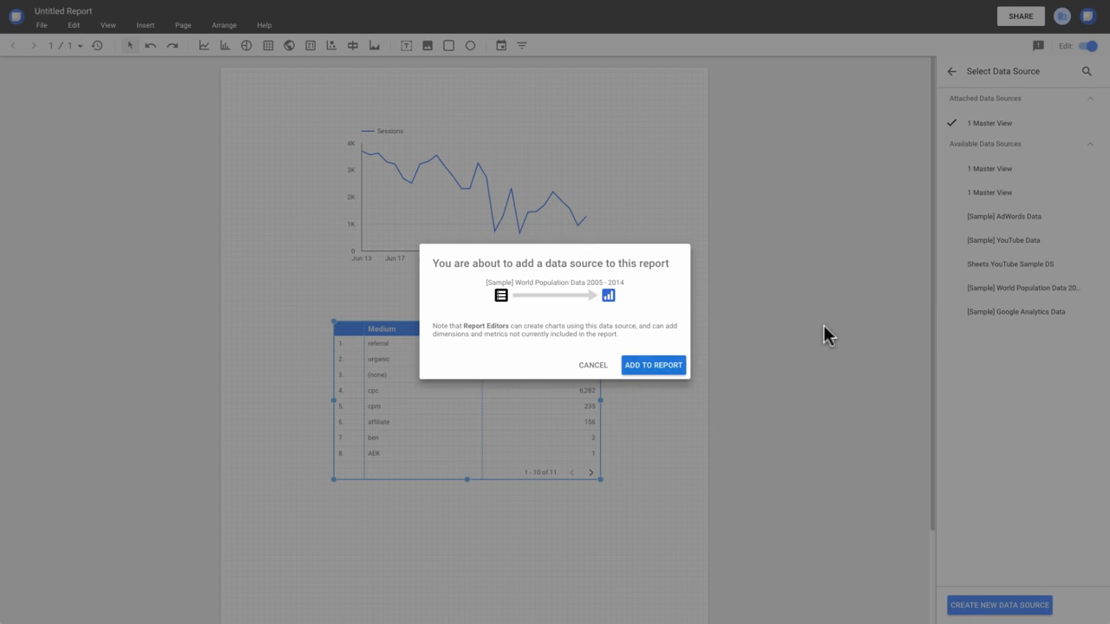
{"action": "left_click", "coordinate": [654, 365]}
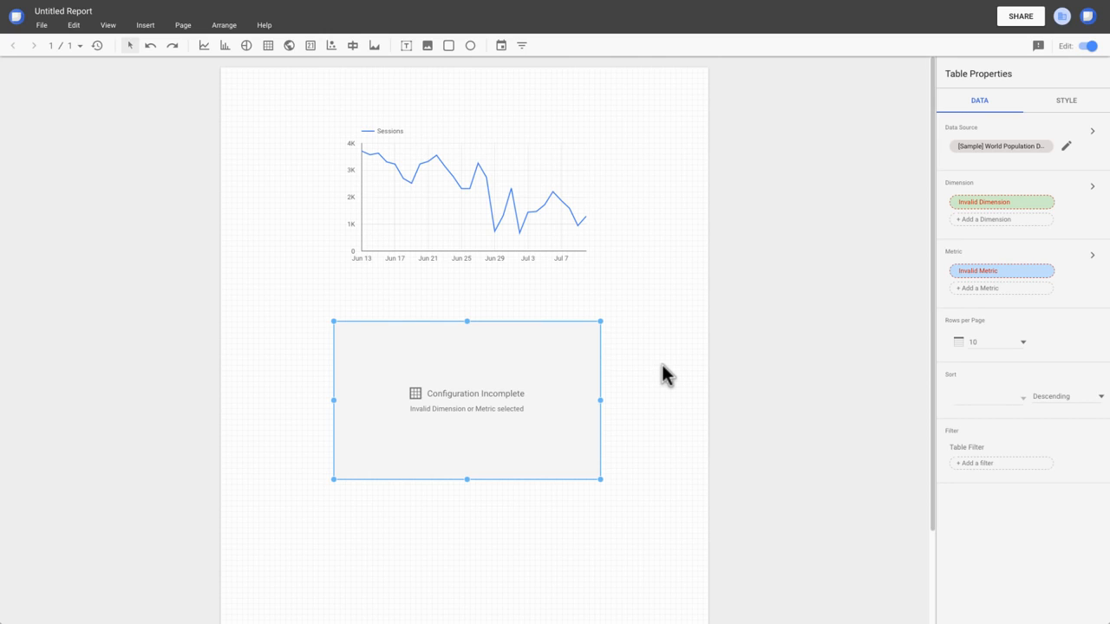
Replace the table's invalid fields with the dimension Year and the metric Internet Users.
{"action": "left_click", "coordinate": [1047, 202]}
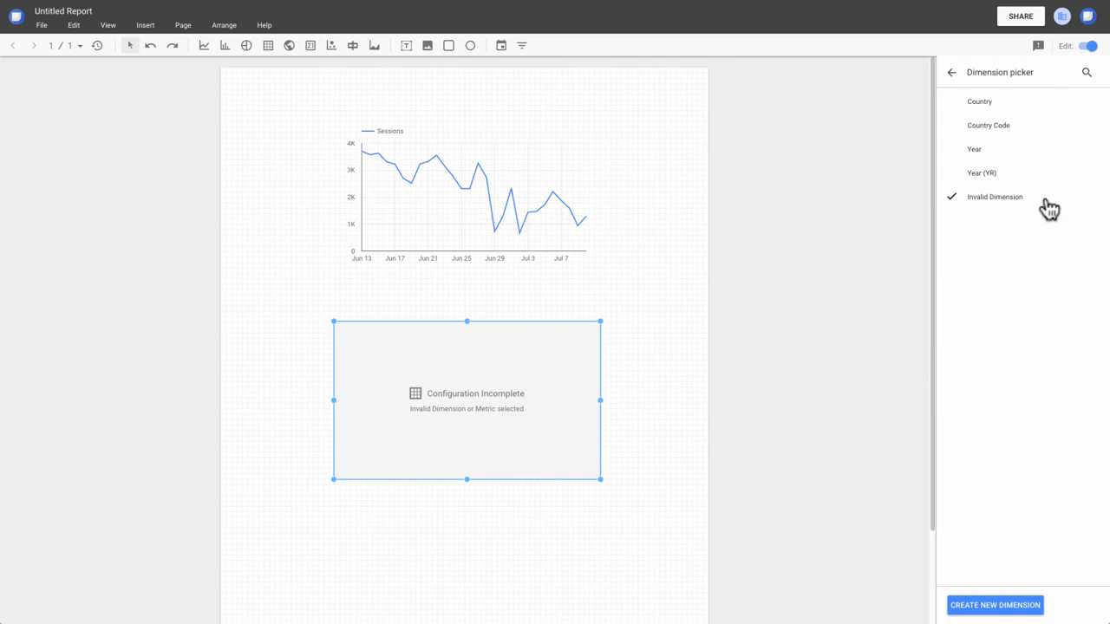
{"action": "left_click", "coordinate": [980, 156]}
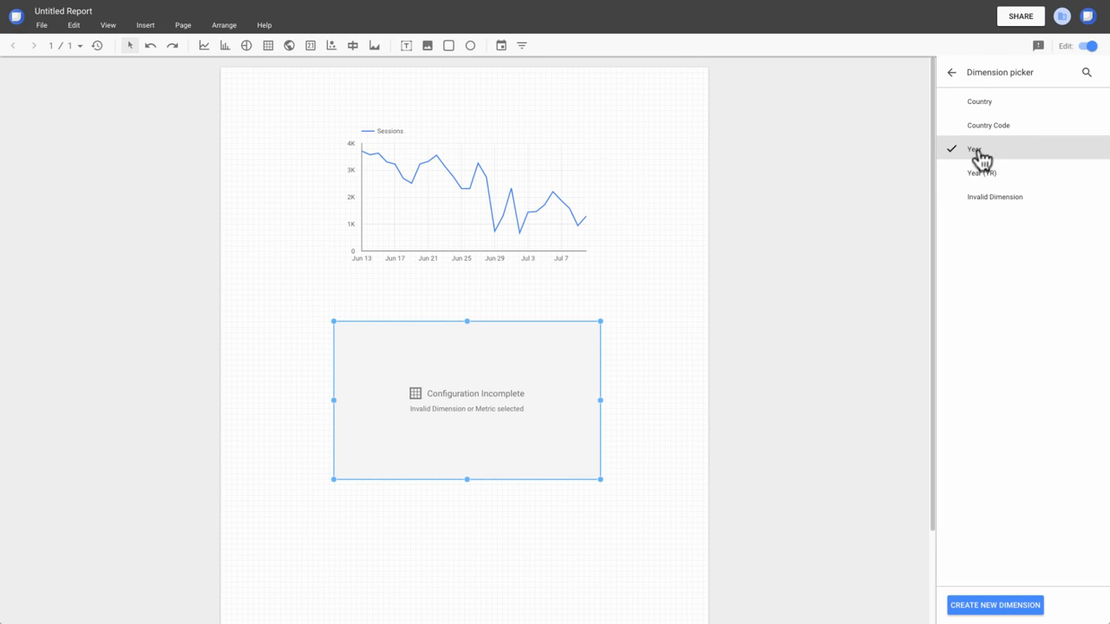
{"action": "left_click", "coordinate": [951, 73]}
{"action": "left_click", "coordinate": [1011, 269]}
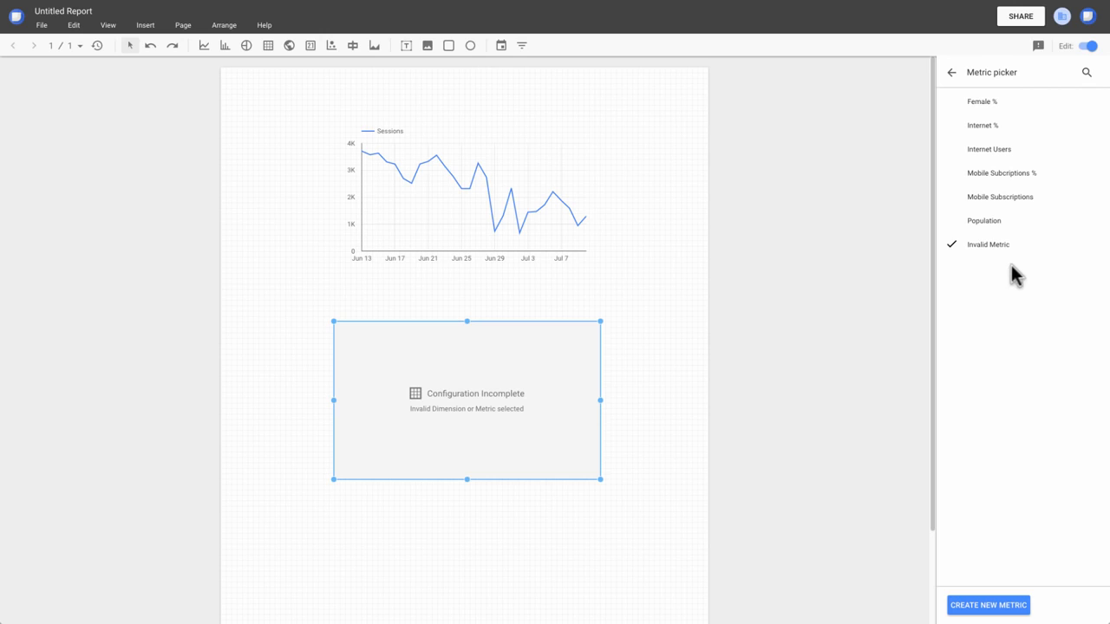
{"action": "left_click", "coordinate": [997, 151]}
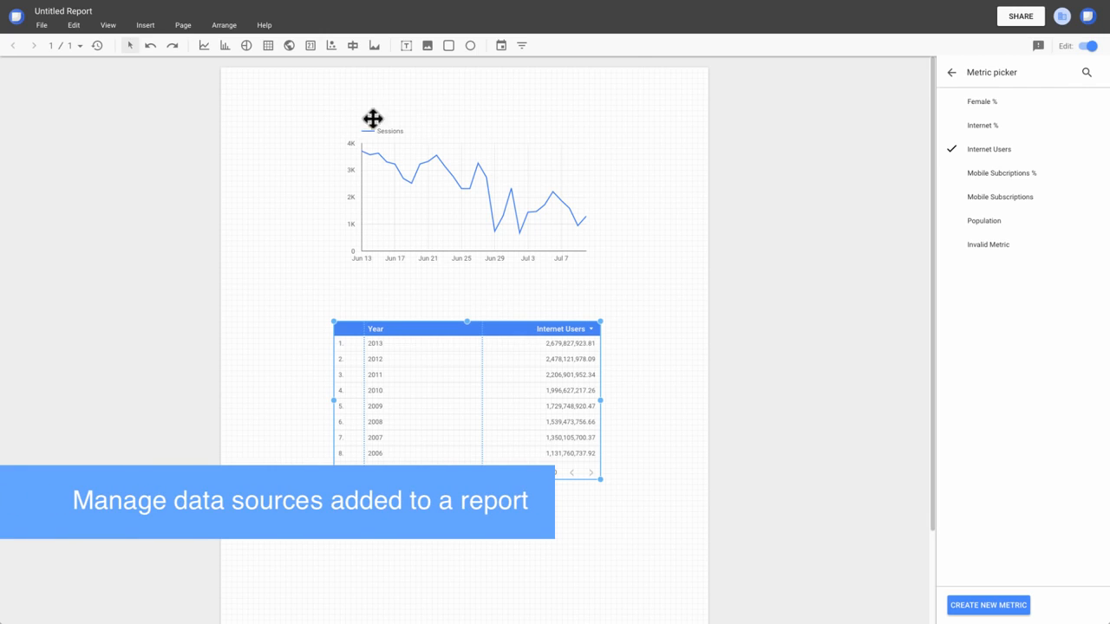
Remove the [Sample] World Population Data 2005 - 2014 data source from the report and delete the table that used it.
{"action": "left_click", "coordinate": [108, 25]}
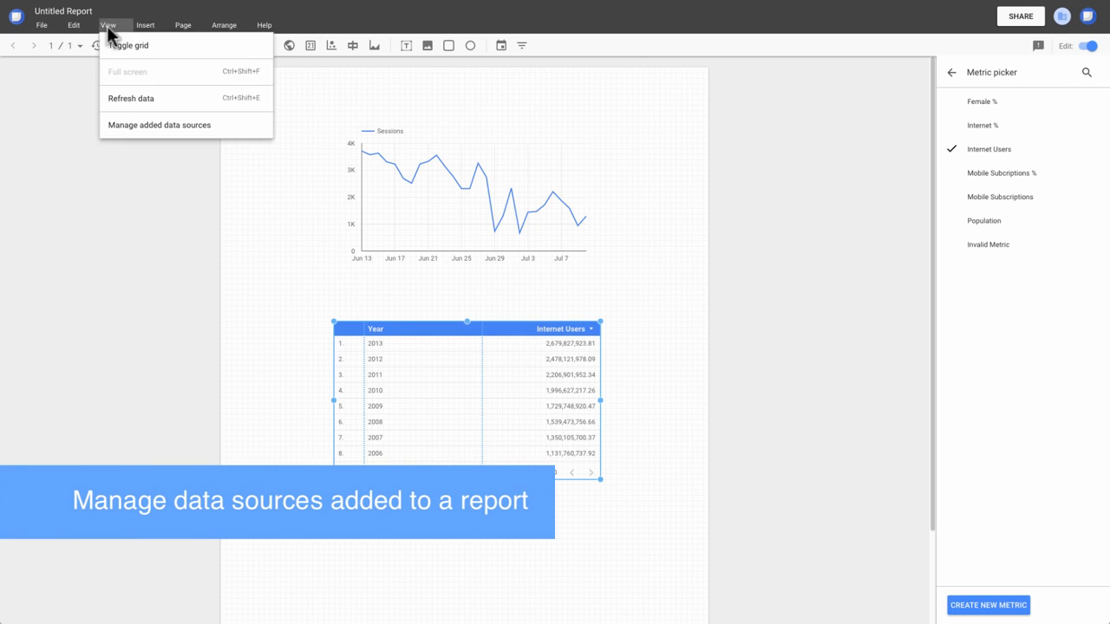
{"action": "left_click", "coordinate": [132, 124]}
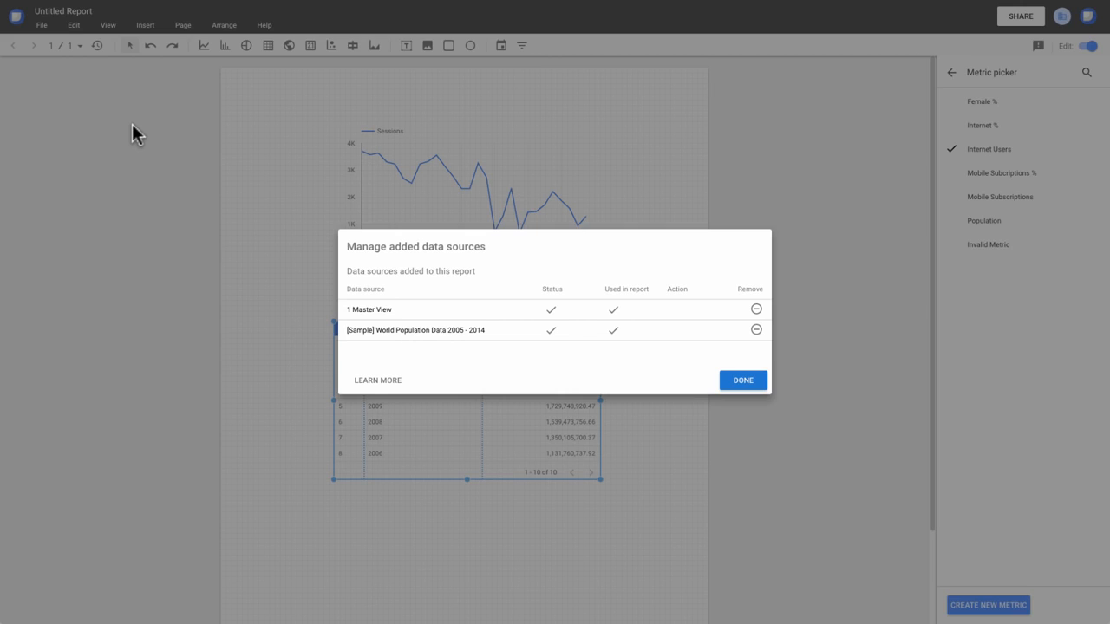
{"action": "left_click", "coordinate": [756, 331]}
{"action": "left_click", "coordinate": [657, 376]}
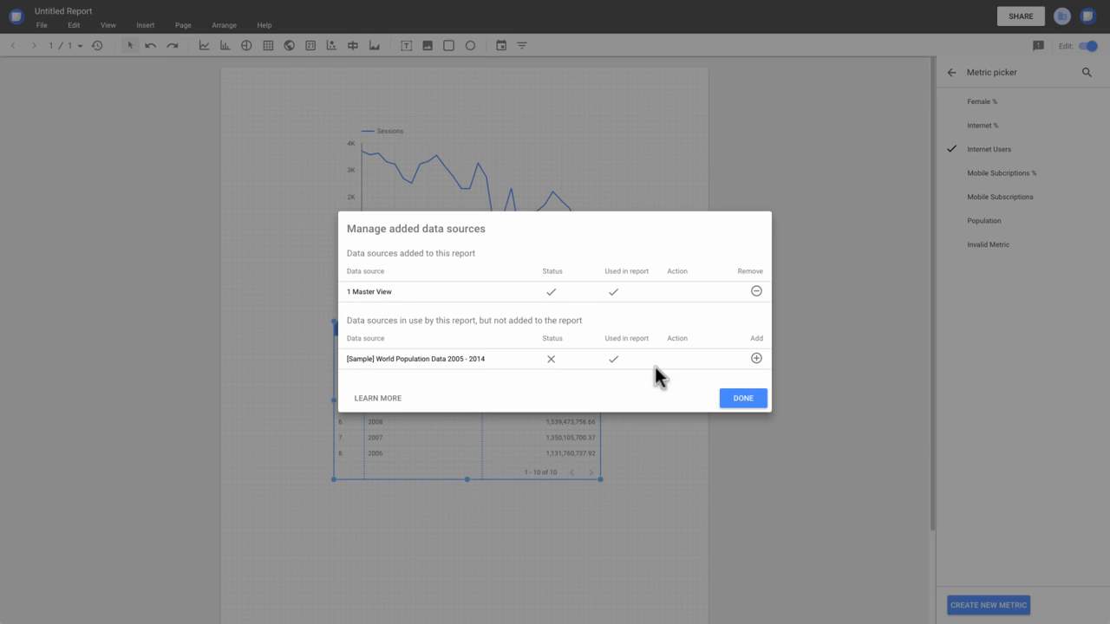
{"action": "left_click", "coordinate": [743, 402]}
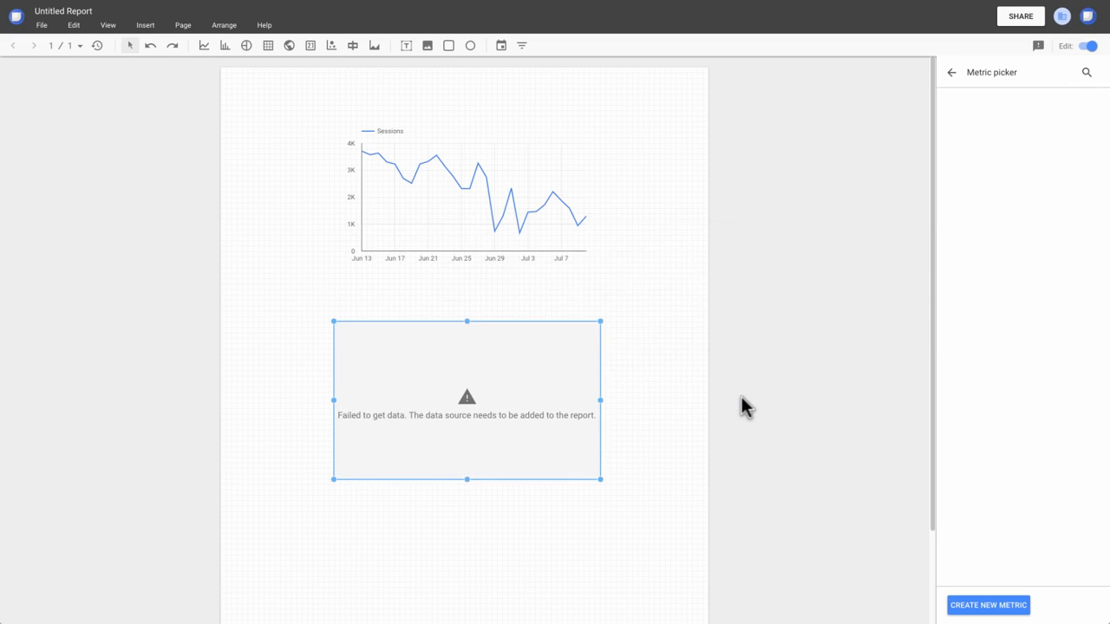
{"action": "right_click", "coordinate": [525, 373]}
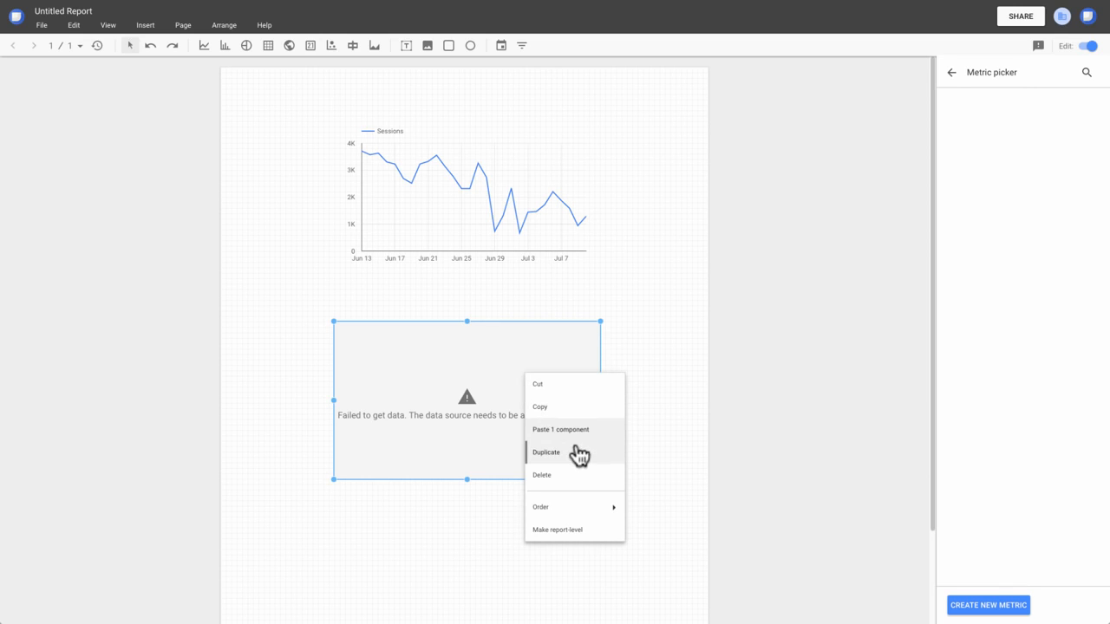
{"action": "left_click", "coordinate": [542, 475]}
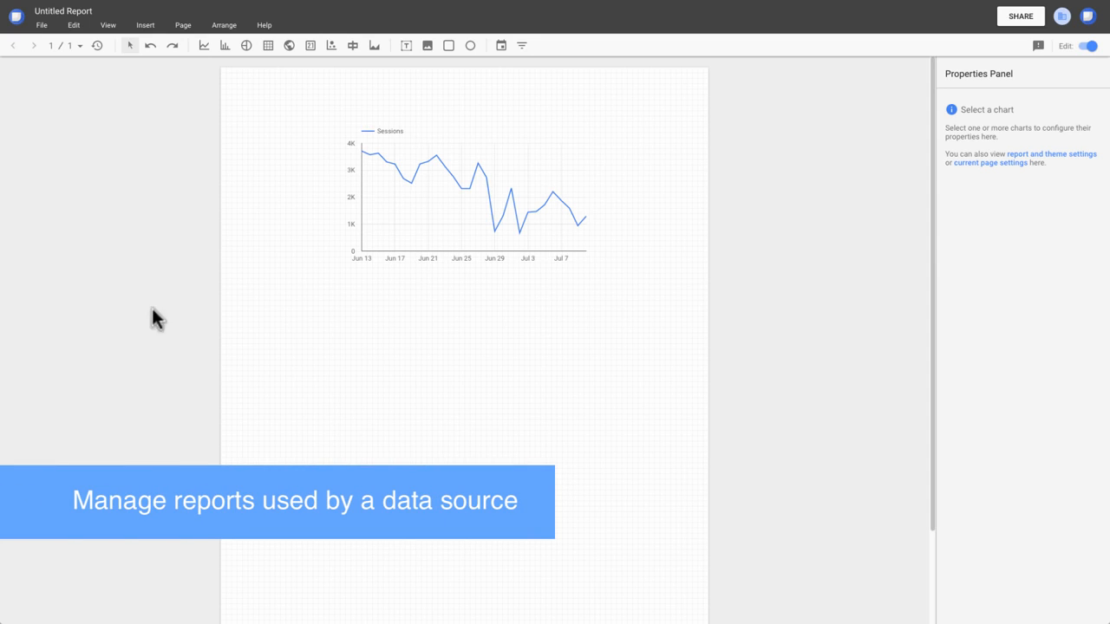
Return to the home page and open the added reports management for the [Sample] World Population Data 2005 - 2014 data source.
{"action": "left_click", "coordinate": [15, 17]}
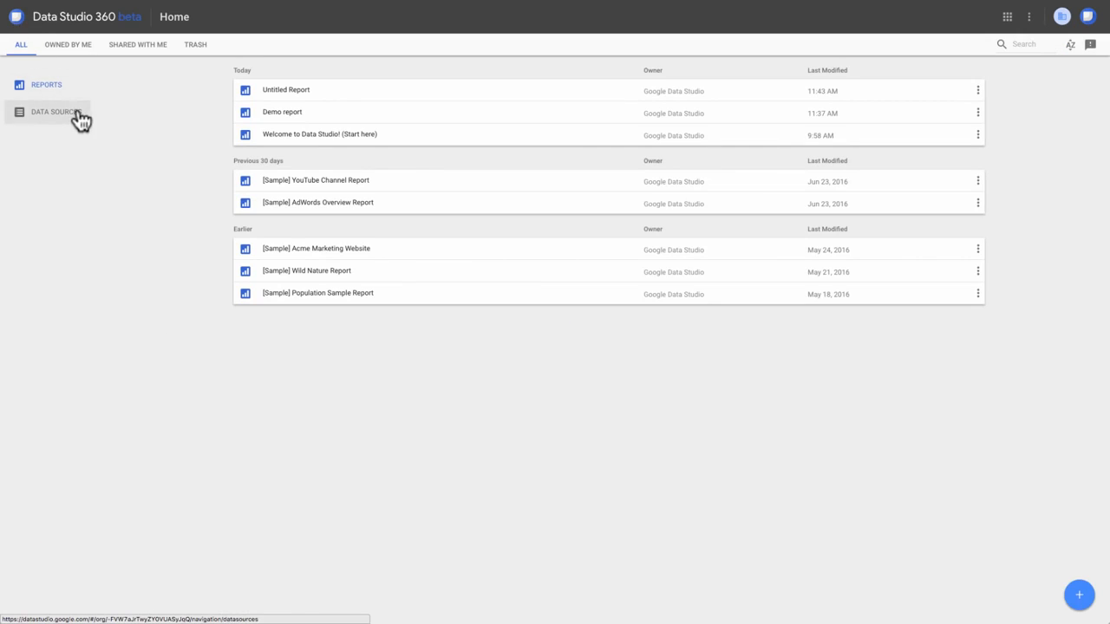
{"action": "left_click", "coordinate": [80, 118]}
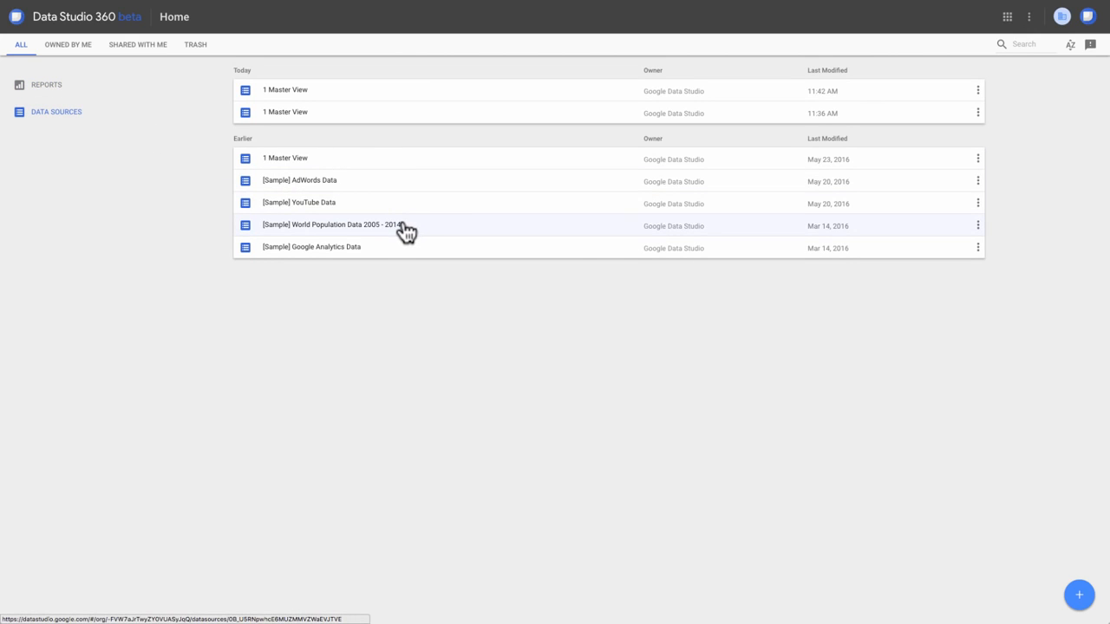
{"action": "left_click", "coordinate": [978, 228]}
{"action": "left_click", "coordinate": [934, 281]}
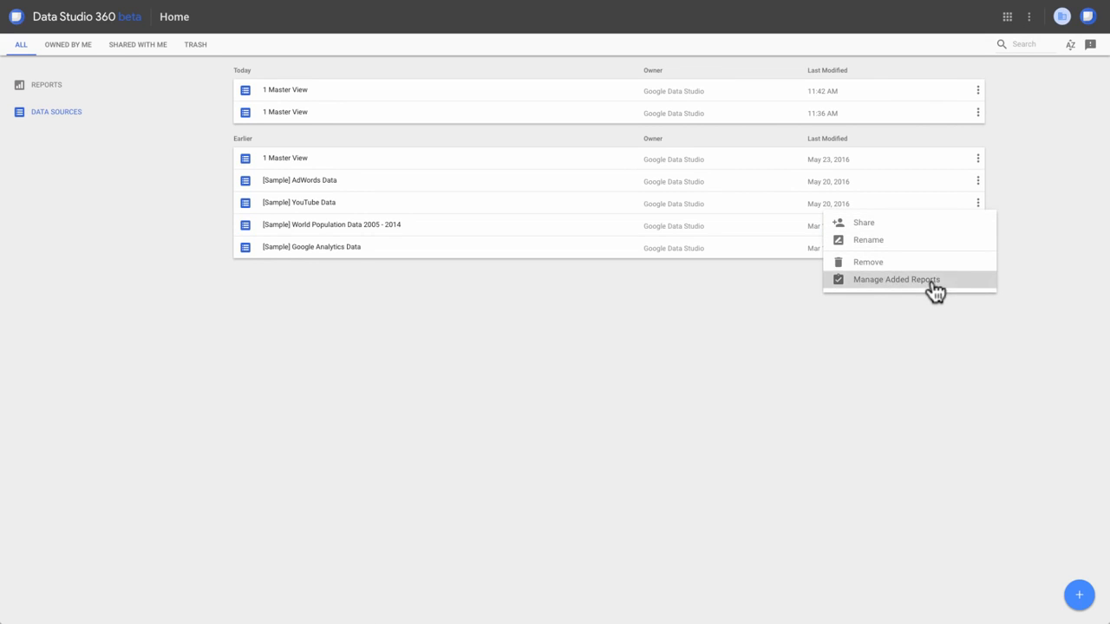